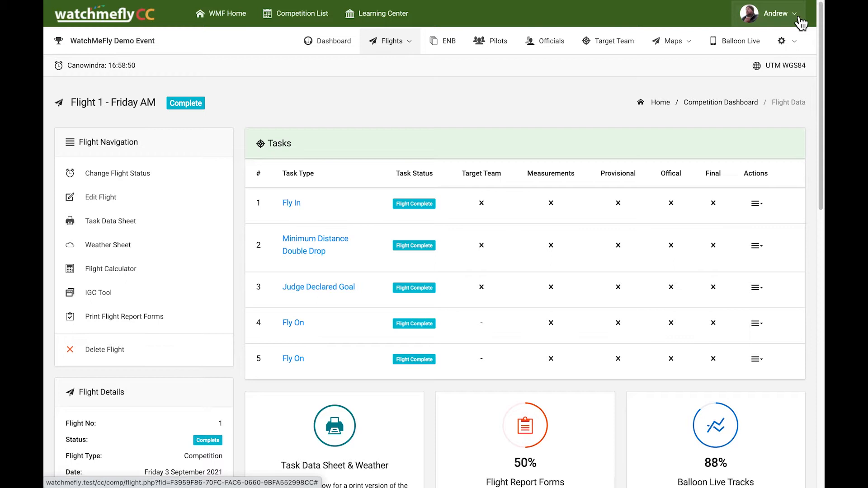
Step: Switch from the organiser account to the pilot's saved login and open the pilot's Flight Report Forms
left_click(795, 15)
left_click(735, 68)
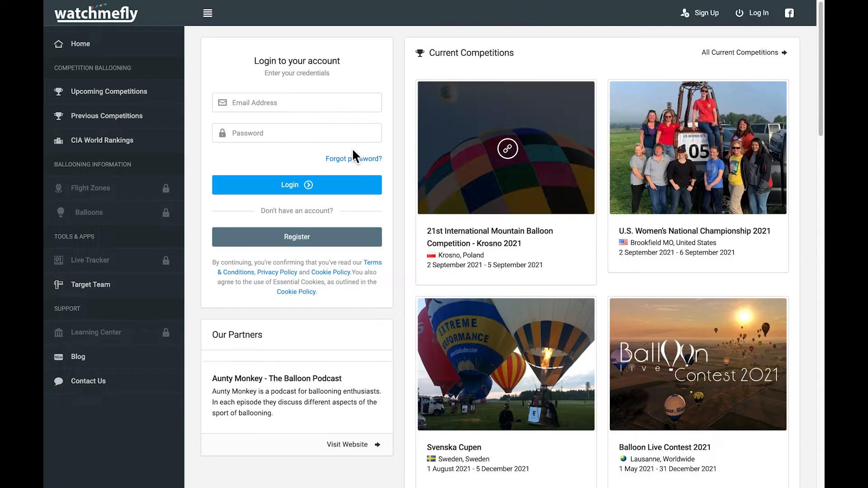
left_click(296, 103)
left_click(270, 126)
left_click(296, 187)
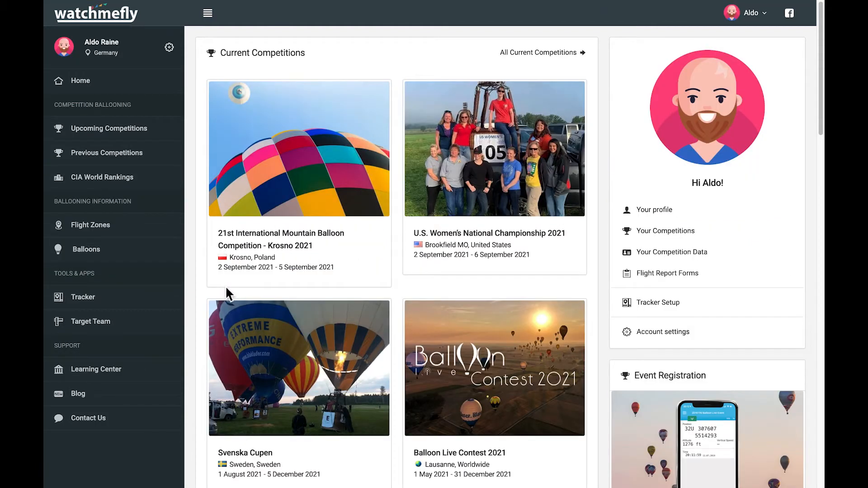
left_click(682, 284)
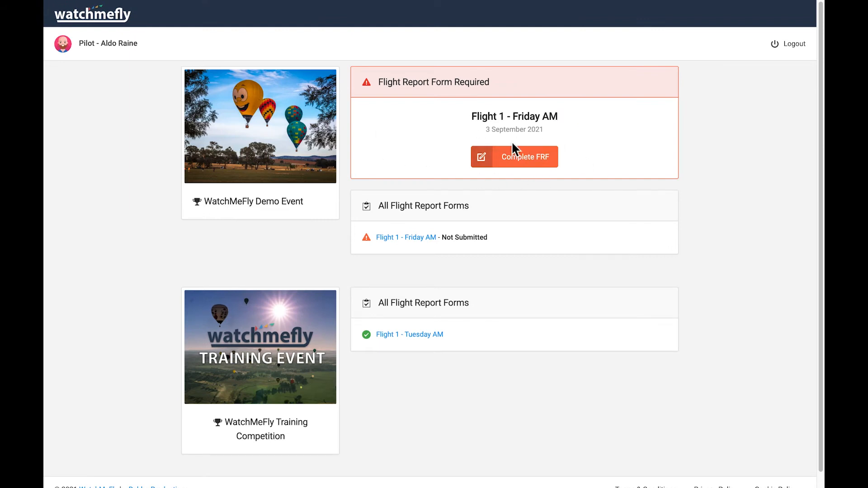
Step: Start the Friday AM report and enter Task #1 as 5 m, 07:30, remark 'Great task'
left_click(519, 168)
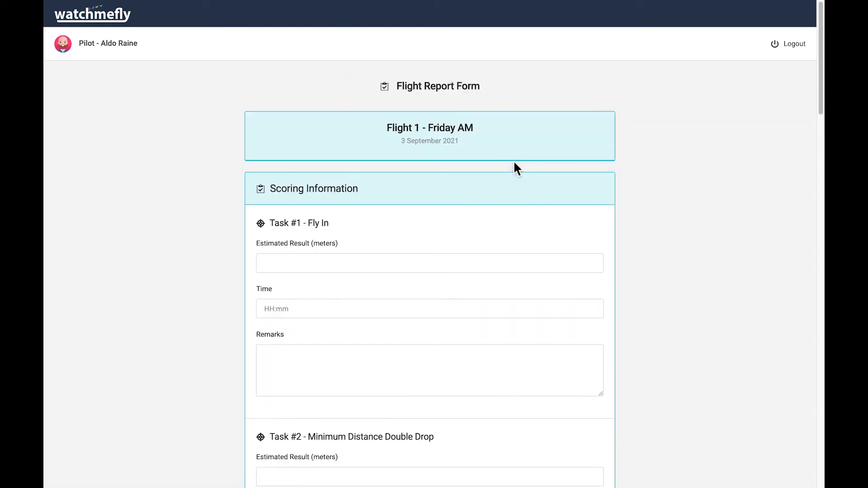
left_click(369, 264)
type("5")
left_click(330, 308)
type("07:30")
scroll(393, 335, "down", 2)
left_click(306, 293)
type("Great")
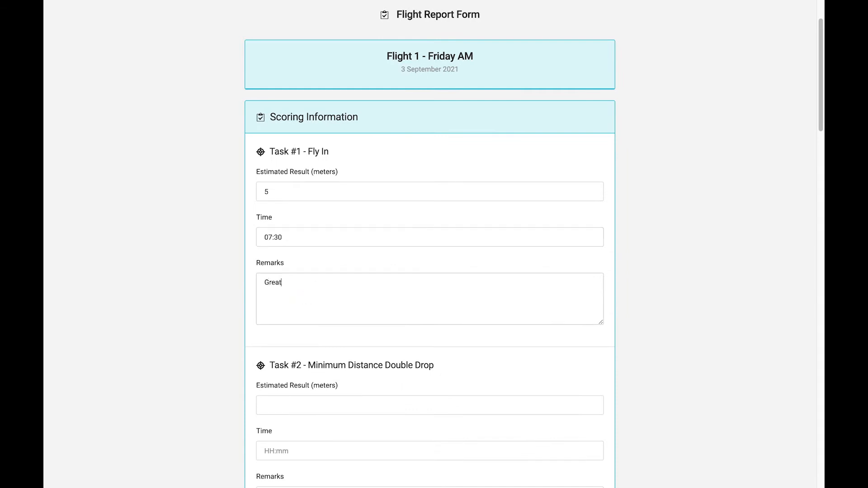
type(" task")
scroll(334, 305, "down", 2)
Step: Enter Task #2's result of 4 m and time 08:20, then look over the form
left_click(291, 317)
type("4")
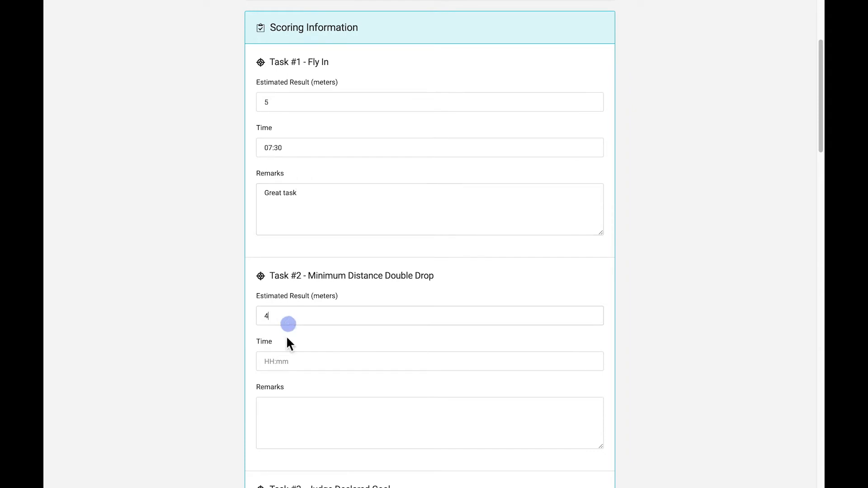
left_click(291, 361)
type("08:20")
scroll(291, 333, "down", 18)
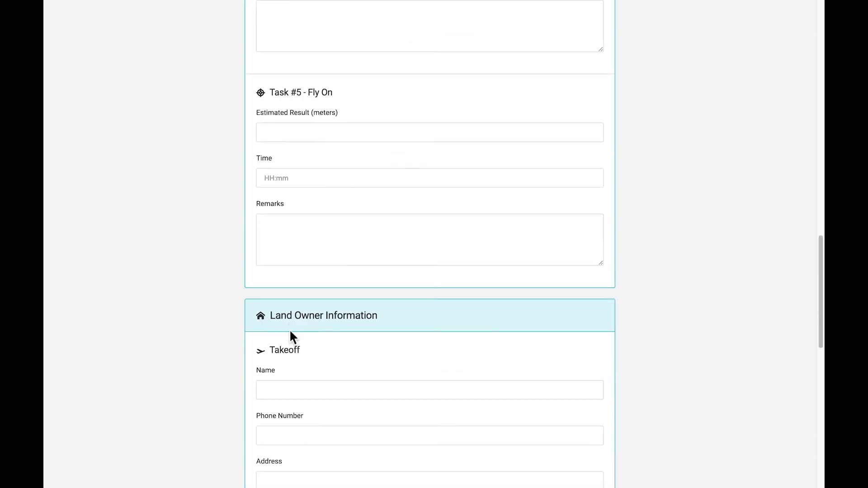
scroll(290, 329, "down", 3)
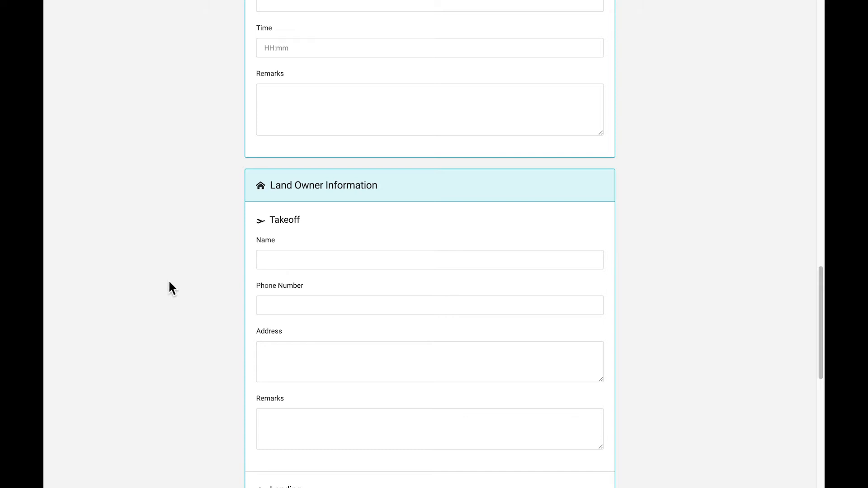
scroll(171, 285, "down", 10)
scroll(172, 290, "up", 2)
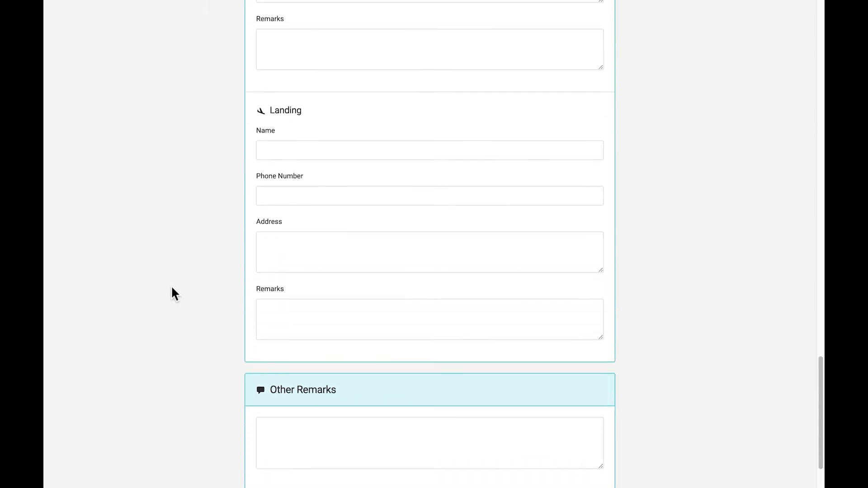
scroll(170, 287, "up", 8)
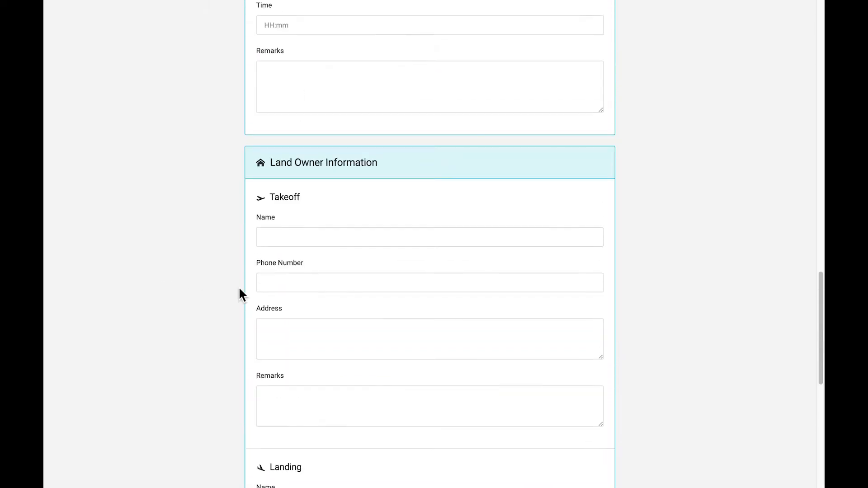
Step: Record the takeoff landowner as Cargo Road with the remark 'Public land'
left_click(295, 245)
type("Car")
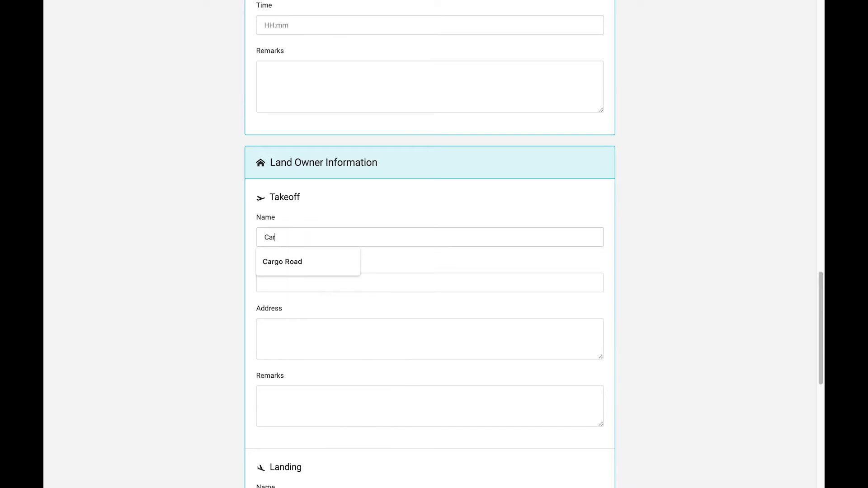
type("go Road")
left_click(312, 398)
type("Pu")
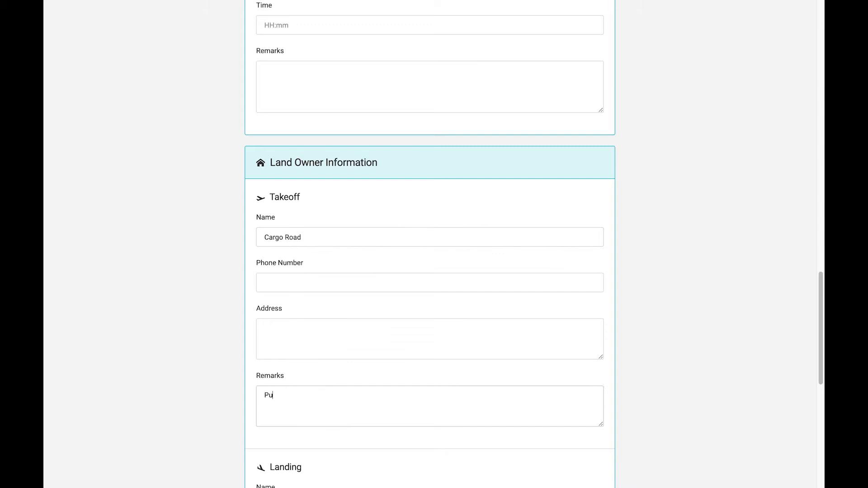
type("blic land")
Step: Submit the completed flight report form and log out of the pilot account
scroll(231, 266, "down", 8)
scroll(239, 280, "down", 2)
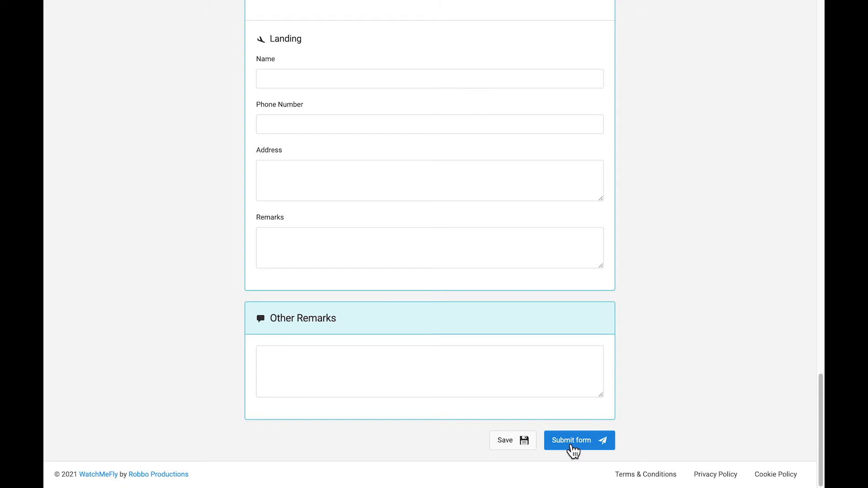
left_click(571, 443)
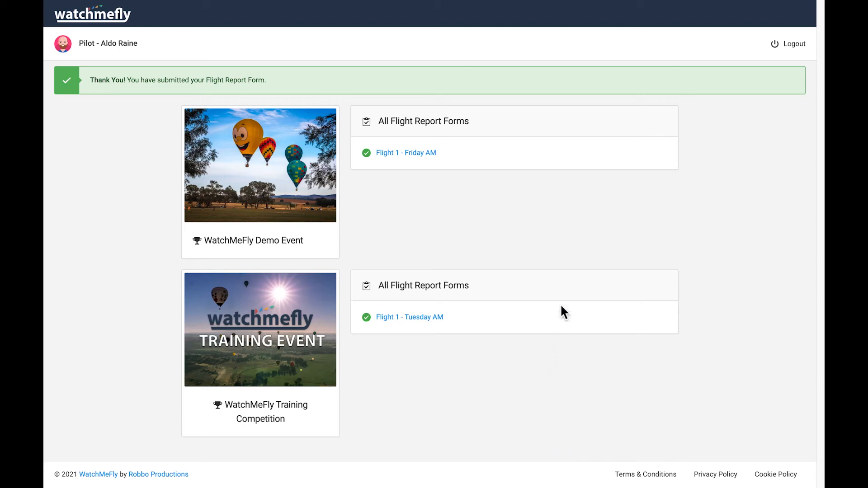
left_click(786, 45)
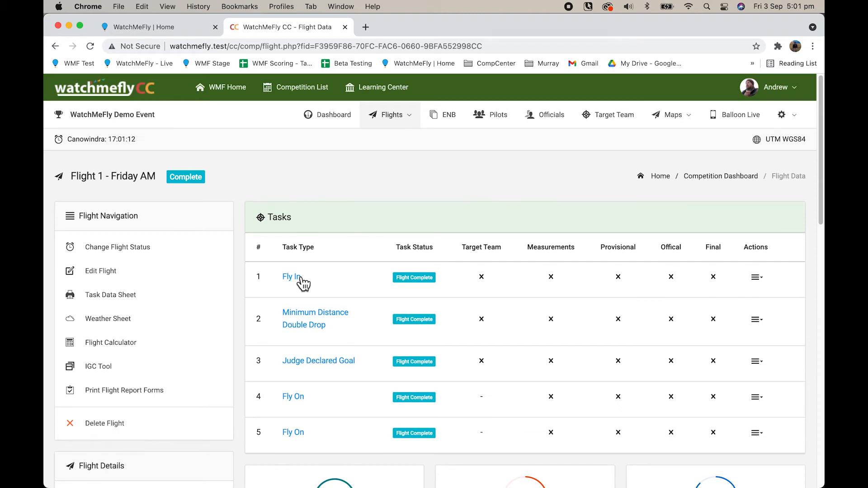
Step: Open pilot #1's pending Flight 1 - Friday AM report from the Pilot Flight Data table
scroll(249, 308, "down", 10)
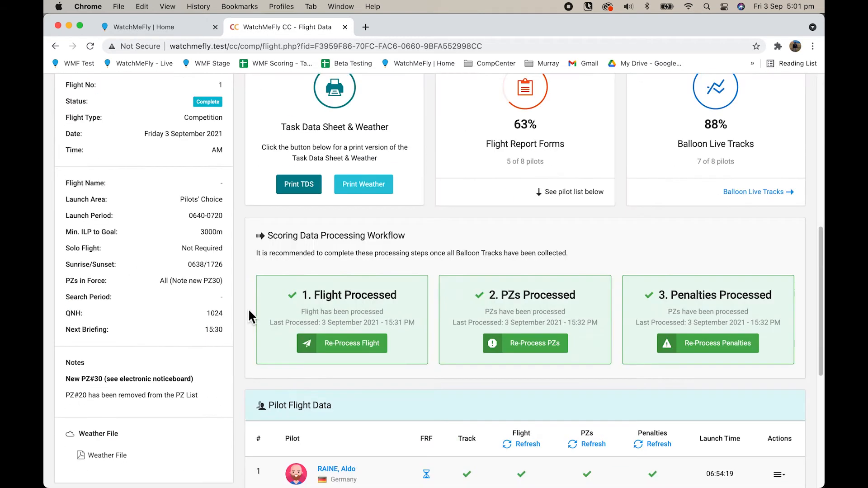
scroll(248, 309, "down", 7)
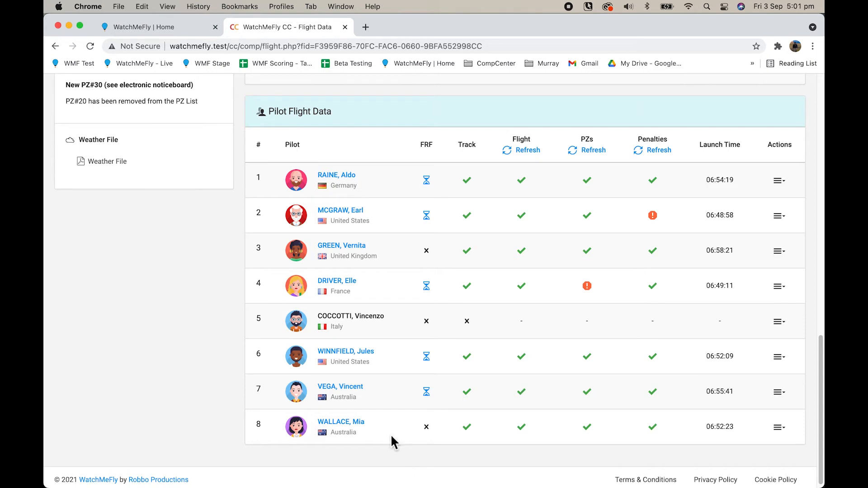
left_click(427, 182)
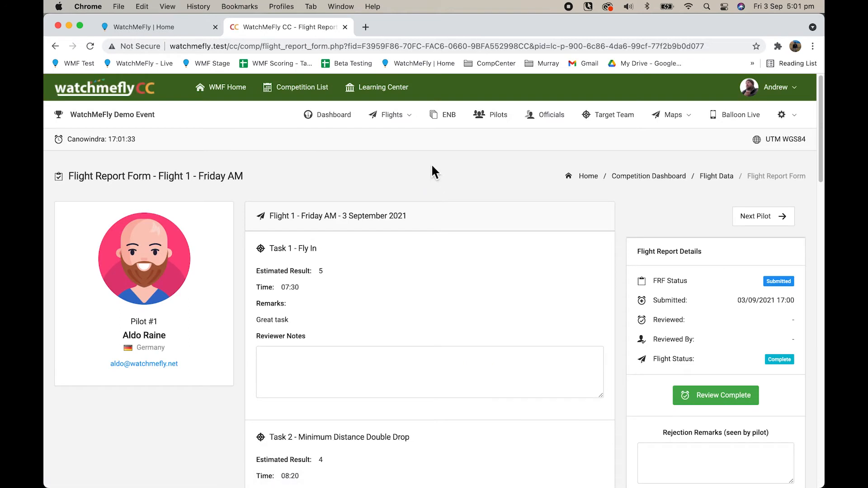
scroll(238, 377, "down", 5)
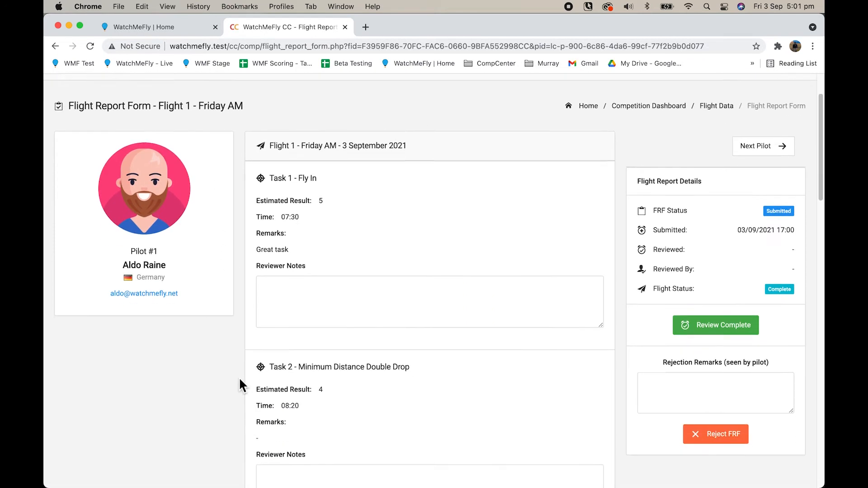
scroll(239, 378, "down", 18)
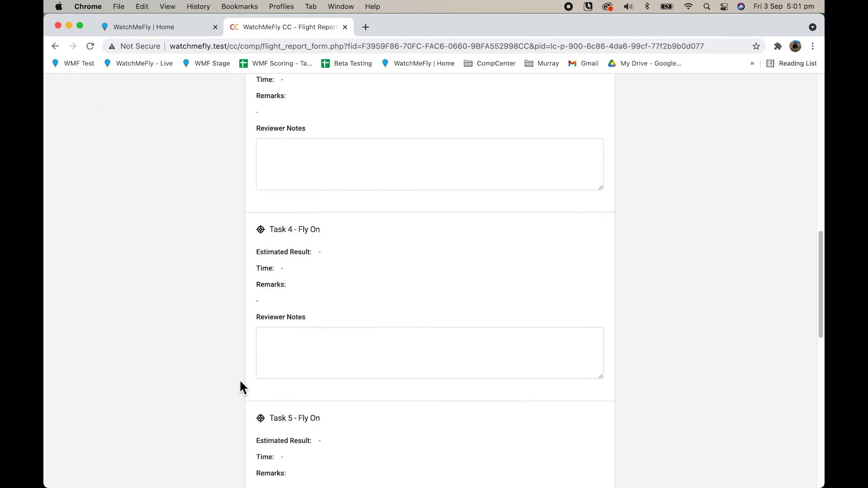
scroll(240, 379, "down", 7)
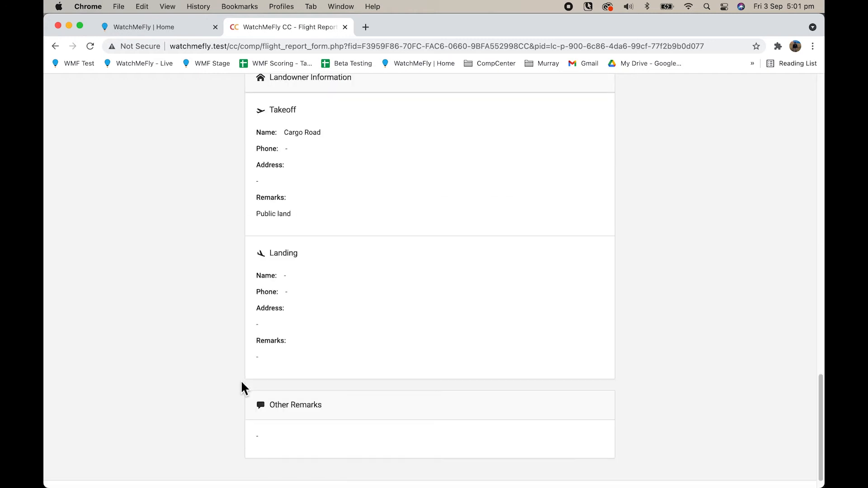
scroll(241, 380, "up", 14)
scroll(241, 380, "up", 15)
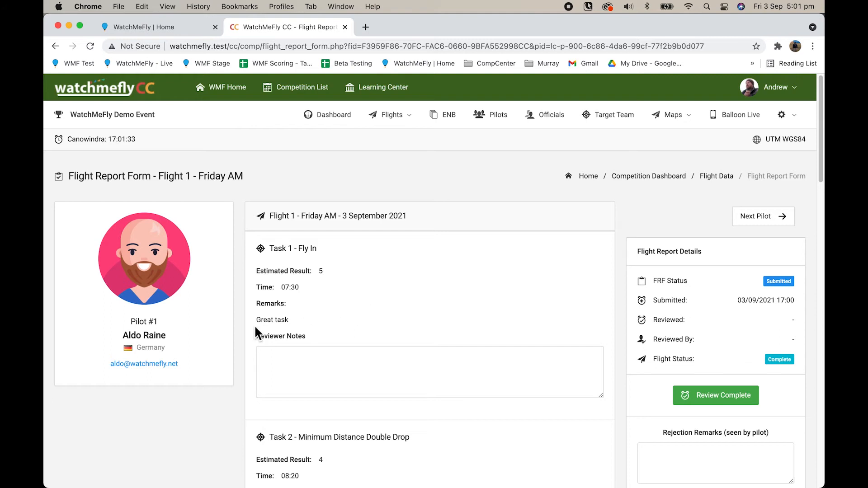
scroll(497, 350, "down", 15)
scroll(490, 349, "down", 7)
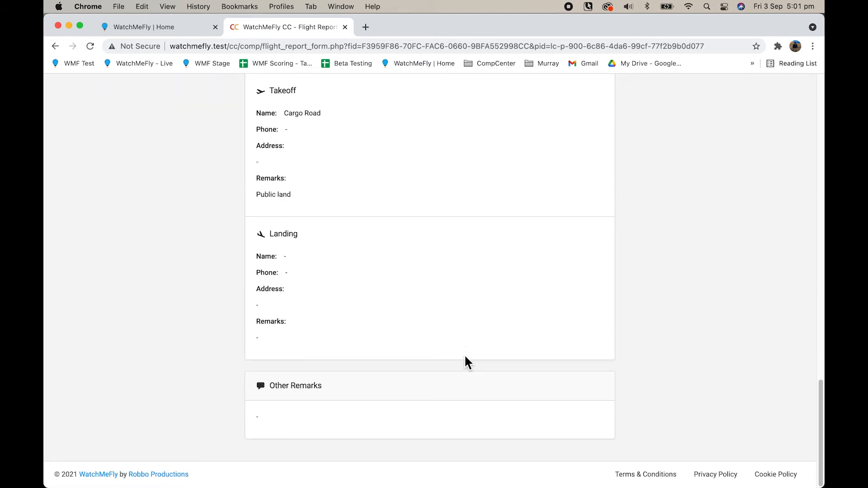
scroll(707, 409, "up", 20)
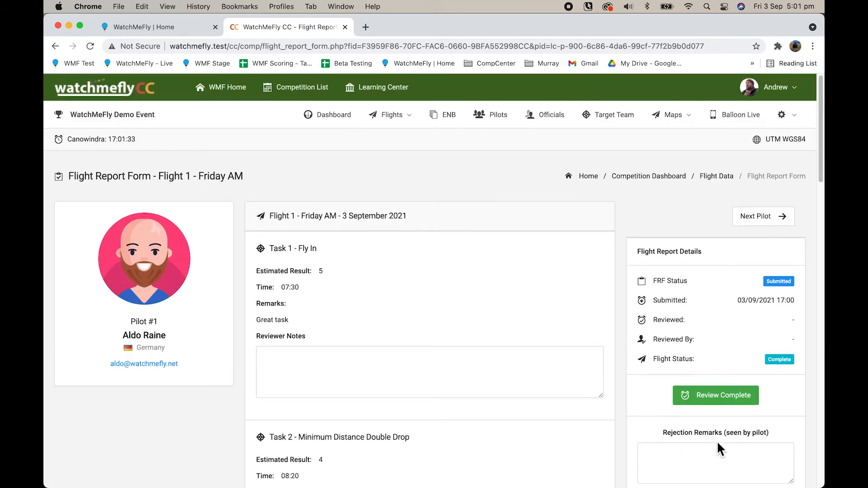
scroll(717, 440, "down", 2)
left_click(694, 411)
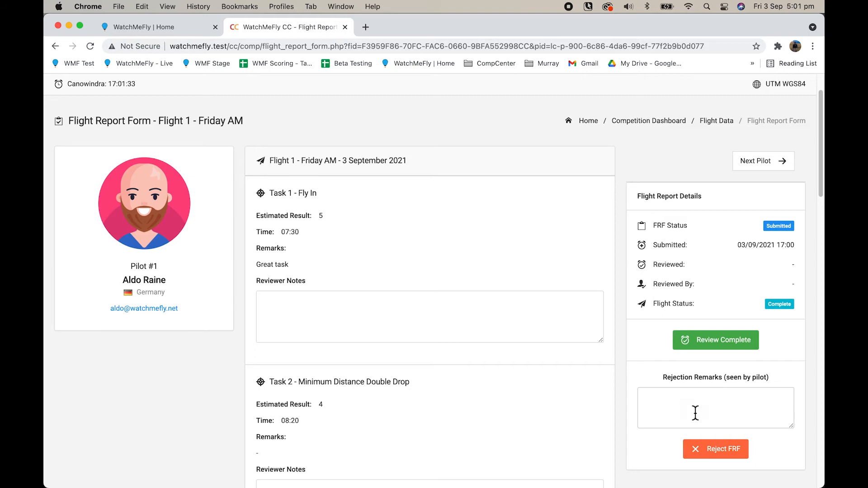
Step: Reject pilot #1's report with the remark 'Please provide more landing information'
type("Please provide mor")
key("BackSpace")
key("BackSpace")
key("BackSpace")
key("BackSpace")
type("nding information")
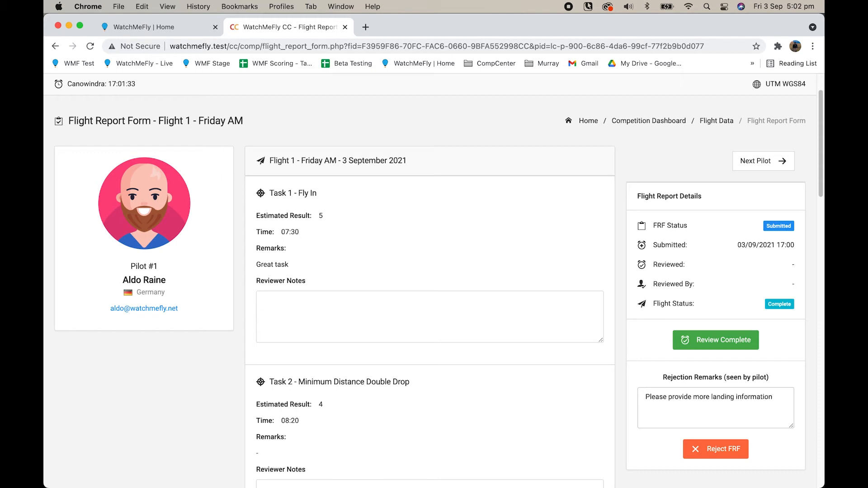
left_click(724, 454)
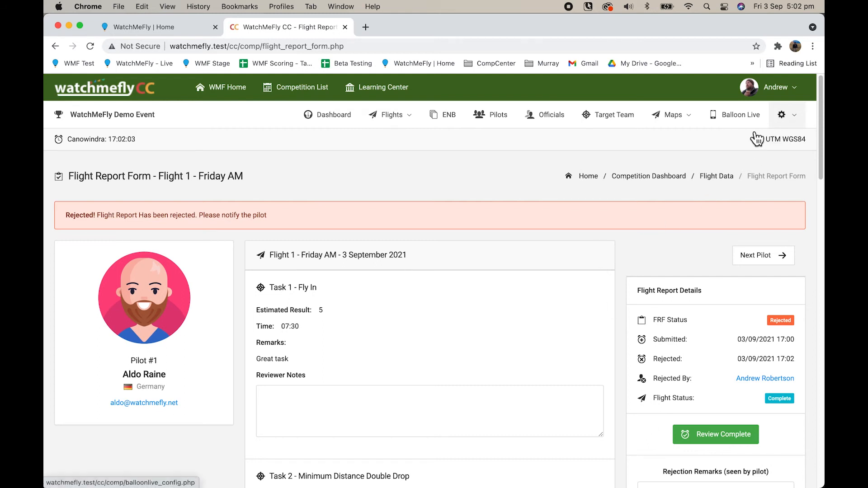
Step: Mark Pilot #2's and Pilot #4's reports as reviewed, then return to the Flight 1 page
left_click(767, 269)
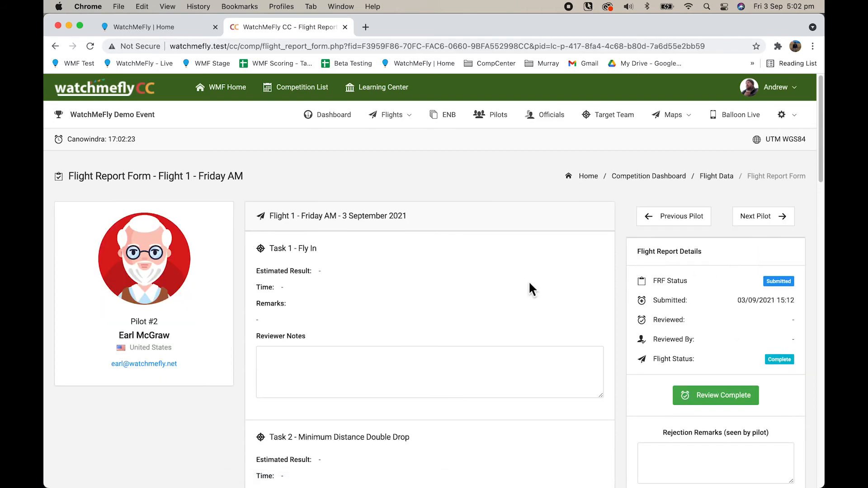
scroll(471, 276, "down", 3)
scroll(475, 281, "down", 5)
scroll(703, 313, "up", 10)
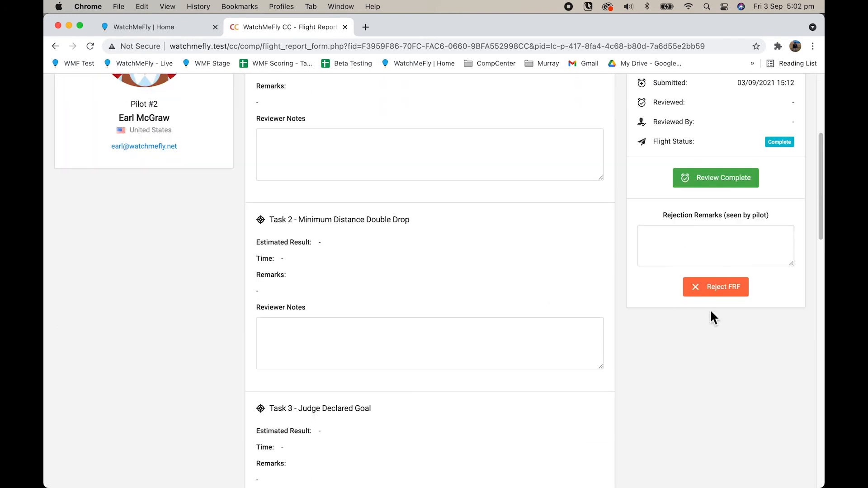
left_click(728, 401)
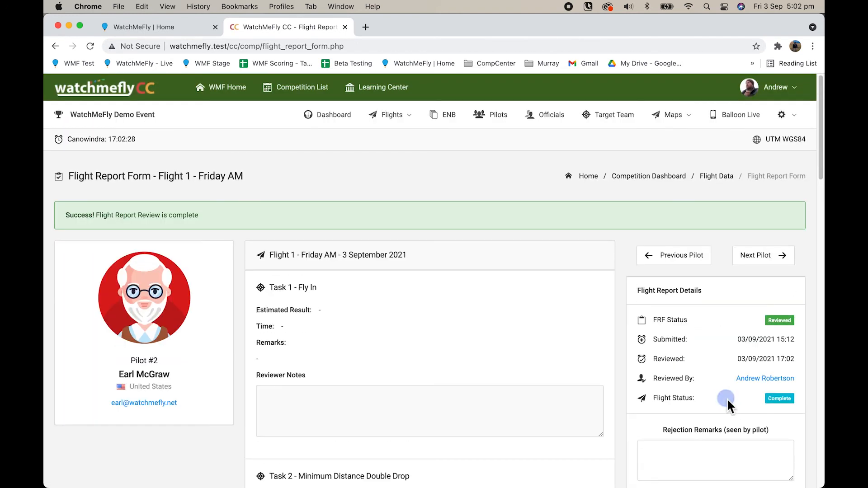
left_click(764, 255)
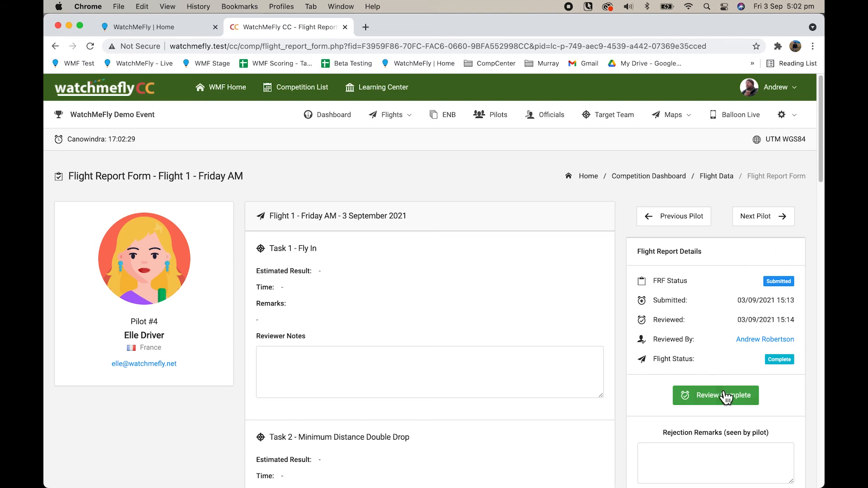
left_click(732, 401)
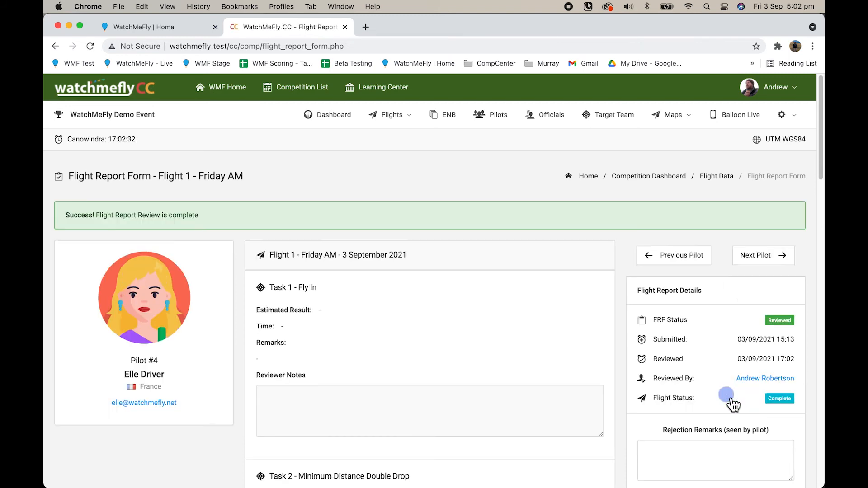
left_click(723, 183)
Step: Scroll through the Pilot Flight Data table to check each report's status, then return to the top
scroll(612, 277, "down", 10)
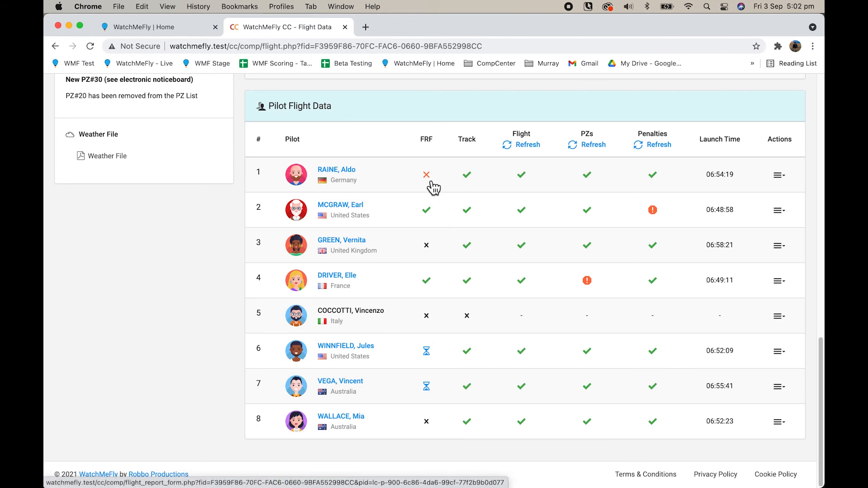
scroll(197, 279, "up", 1)
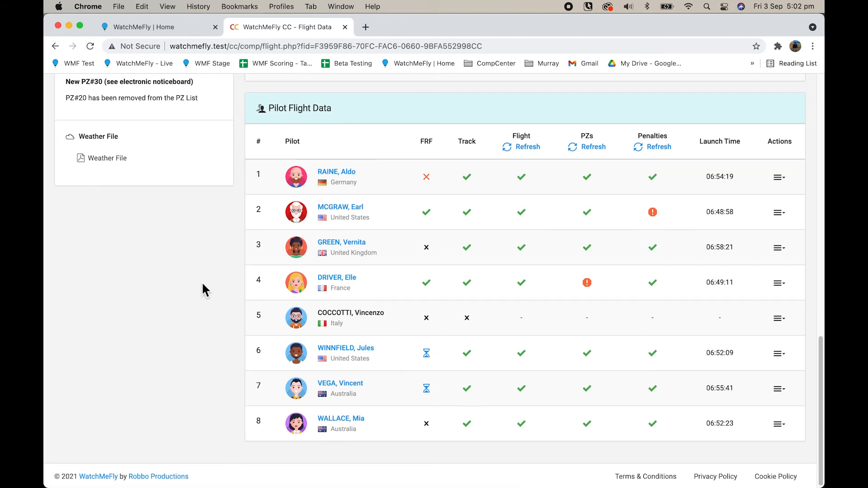
scroll(211, 330, "up", 7)
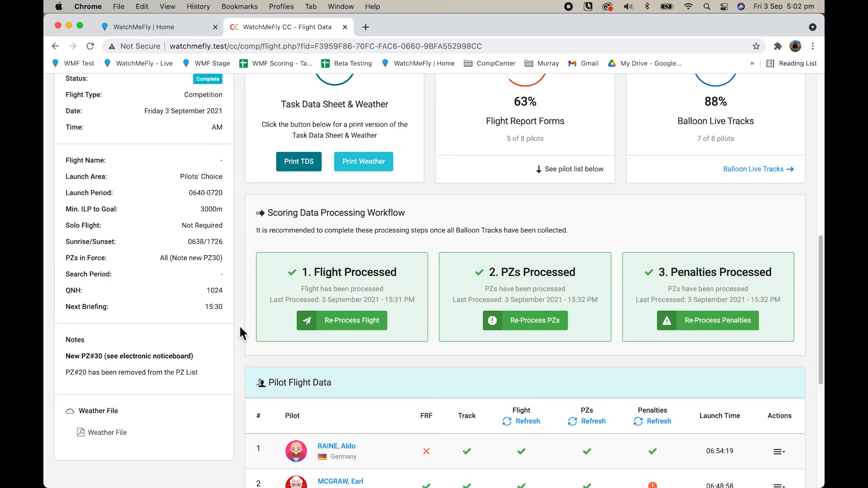
scroll(240, 333, "up", 8)
scroll(240, 328, "up", 5)
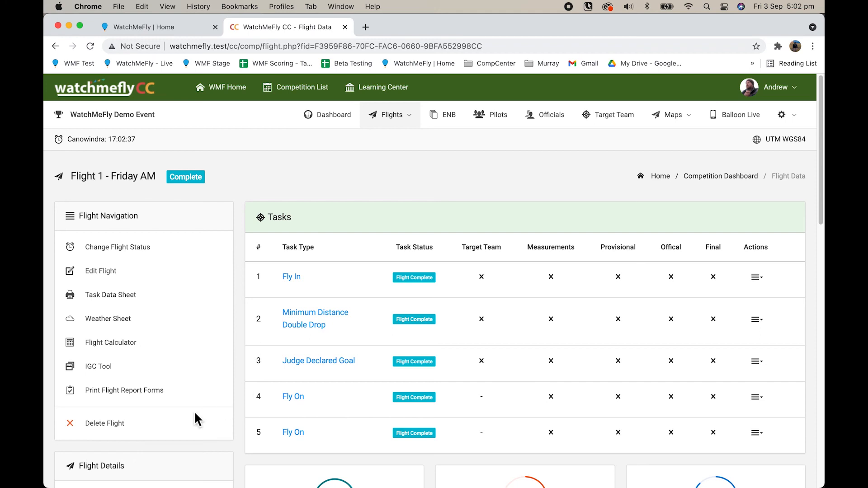
Step: Open the printable Flight 1 report forms and set Chrome's print layout to Landscape
left_click(121, 398)
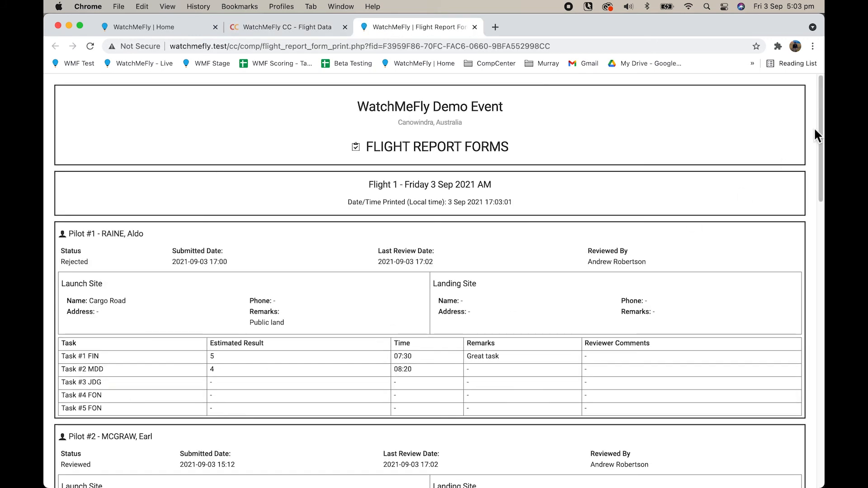
mouse_move(822, 102)
left_mouse_down()
mouse_move(820, 397)
mouse_move(821, 86)
left_mouse_up()
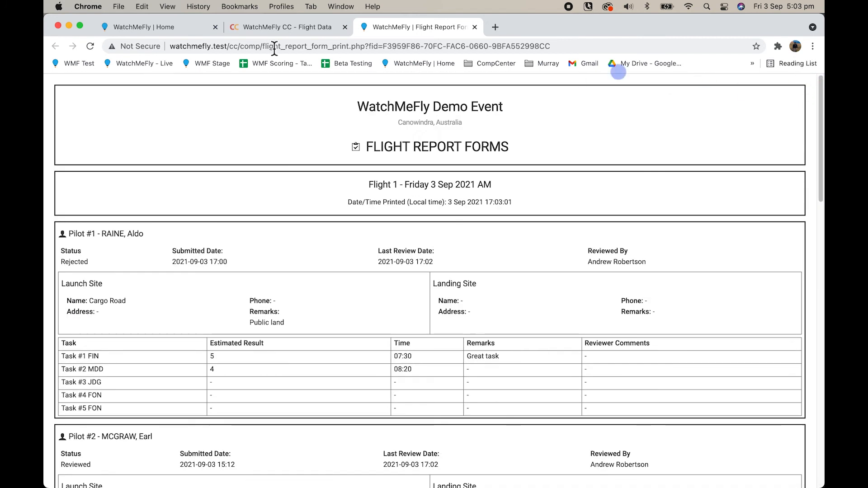
left_click(119, 7)
left_click(137, 164)
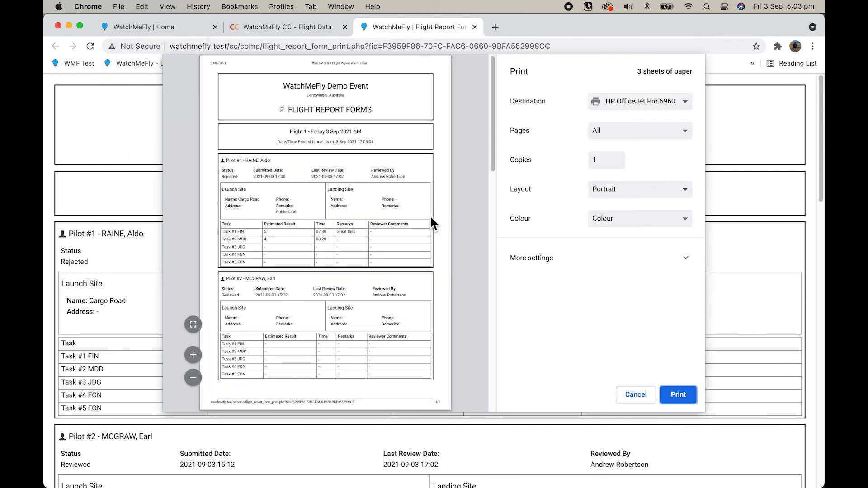
left_click(637, 190)
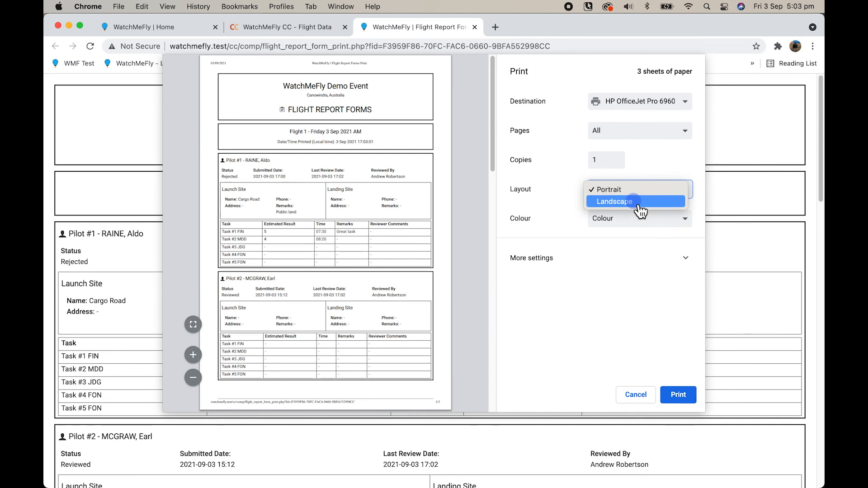
left_click(638, 206)
left_click_drag(491, 159, 496, 383)
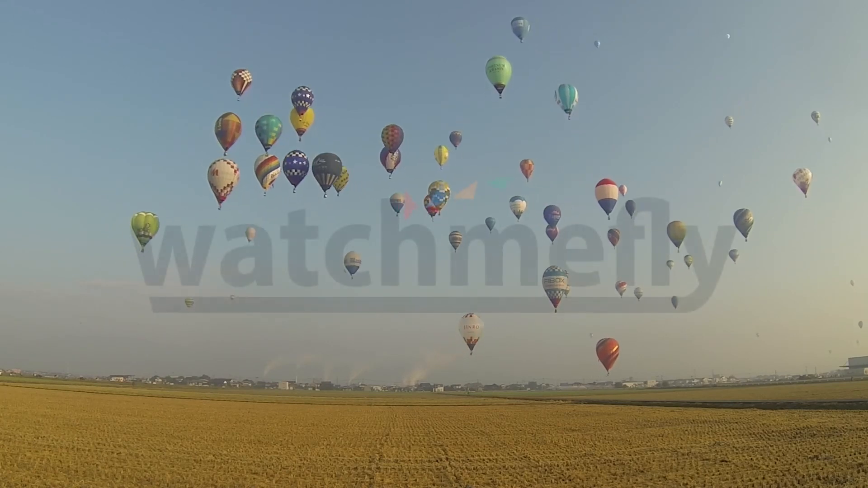